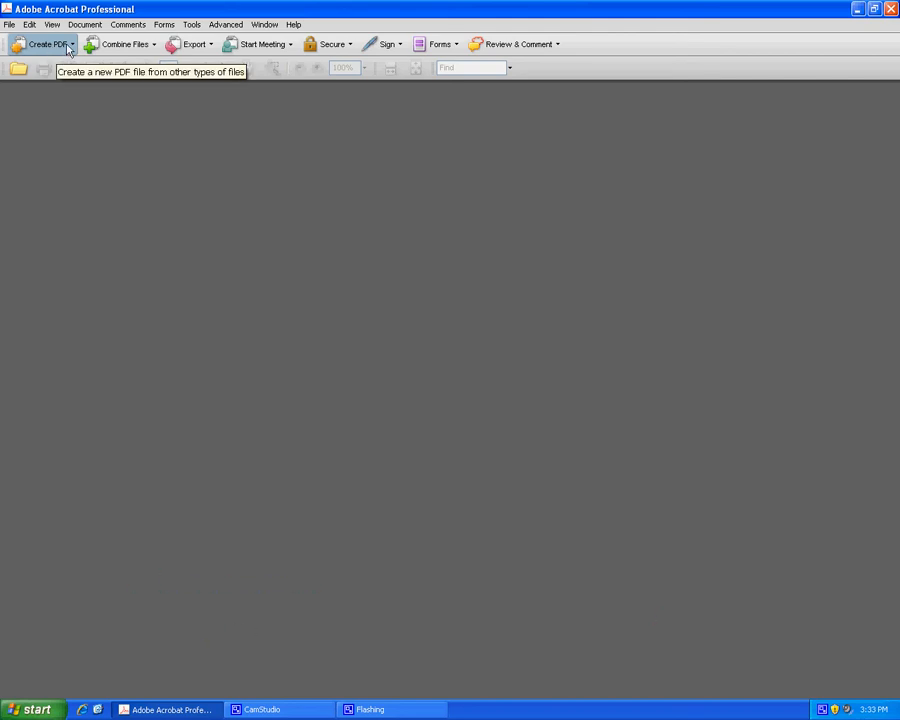
# Step: Start creating a PDF from multiple files and maximize the Combine Files window
pyautogui.click(69, 46)
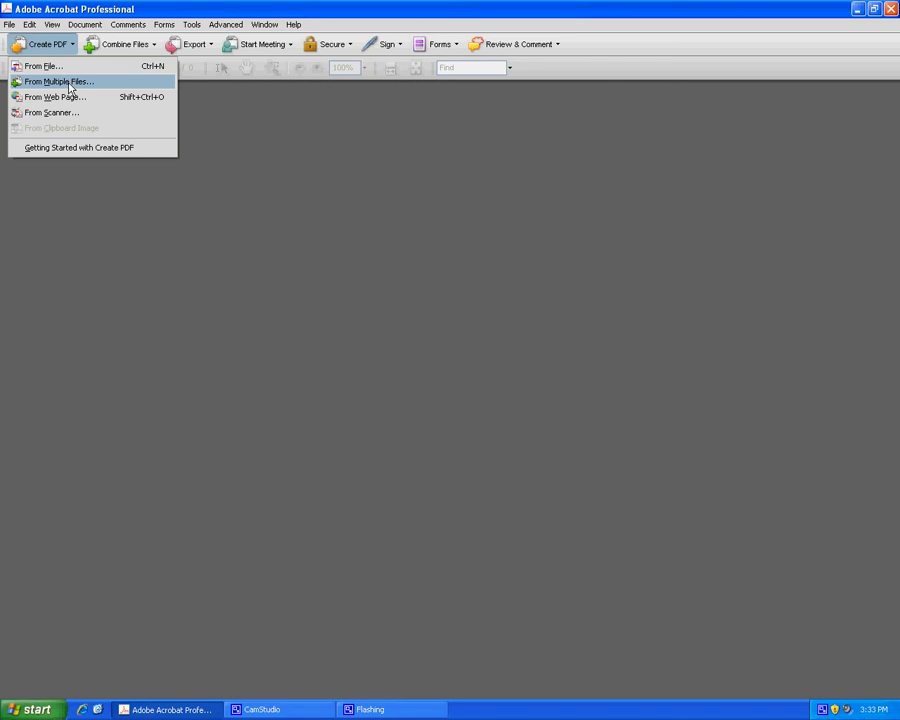
pyautogui.click(74, 90)
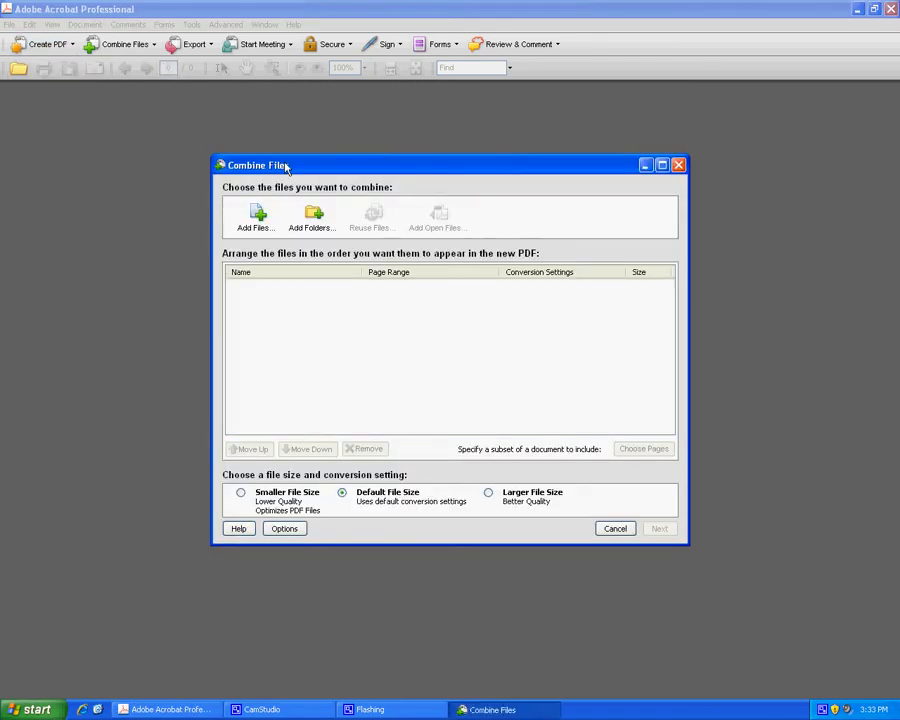
pyautogui.moveTo(268, 164); pyautogui.dragTo(268, 136)
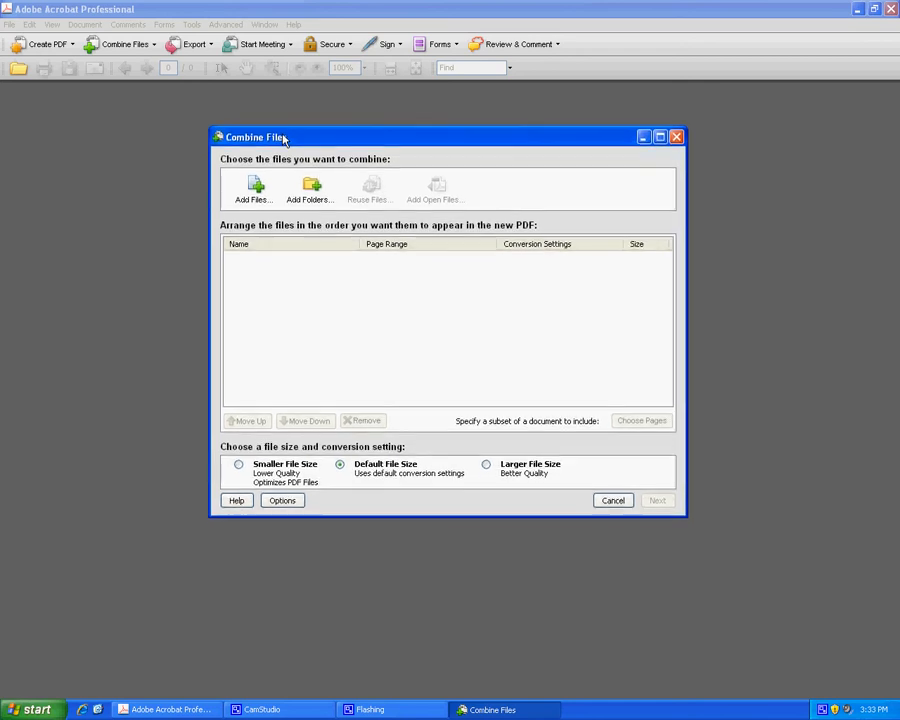
pyautogui.click(659, 138)
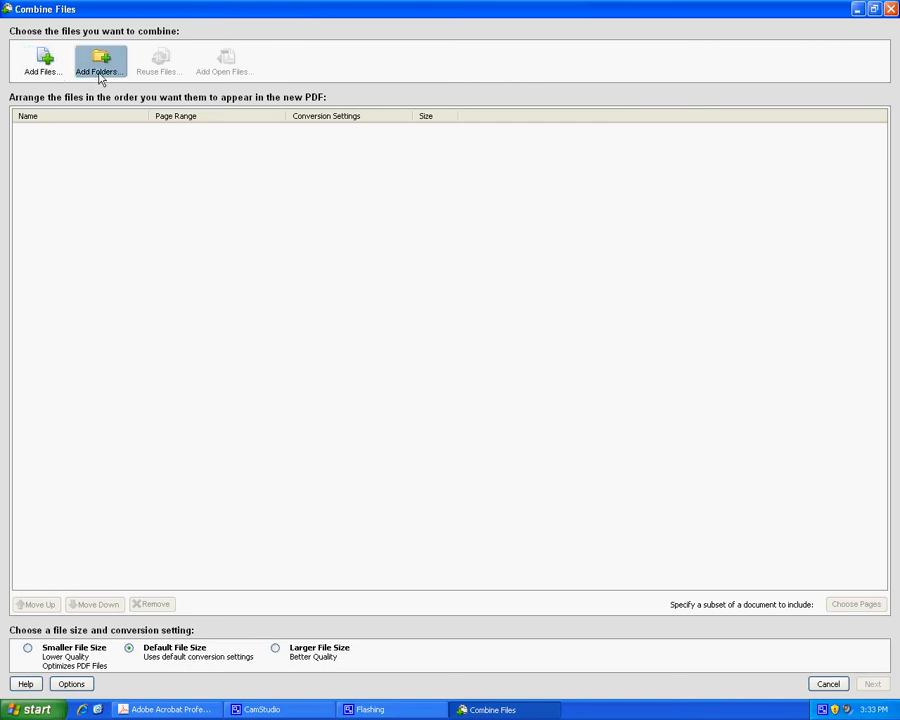
# Step: Browse for files to add in the Pictures folder inside AdobeTutorialFiles on the Desktop
pyautogui.click(53, 66)
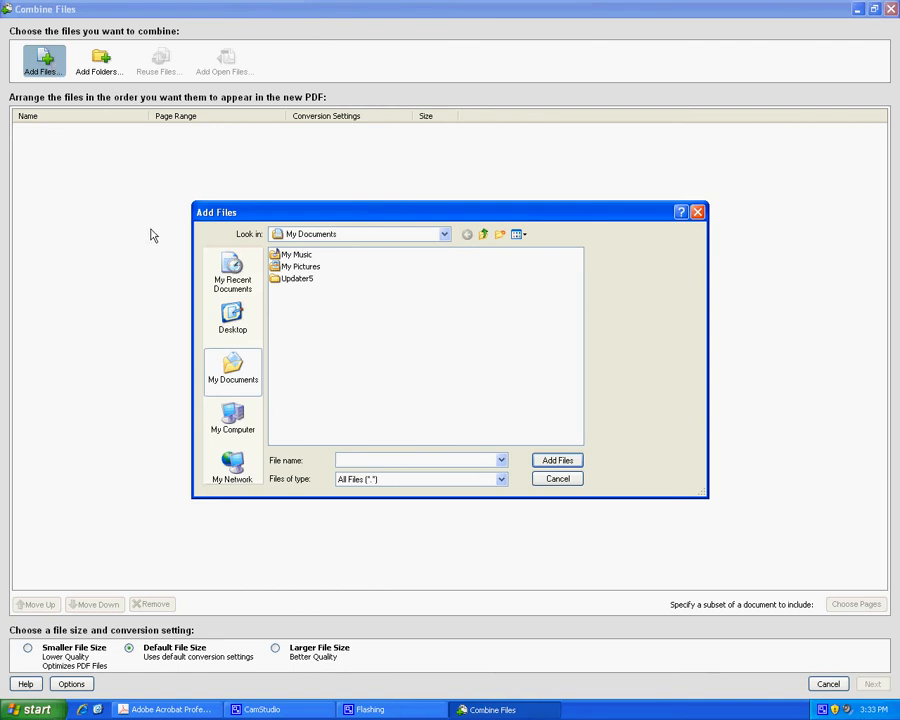
pyautogui.click(246, 324)
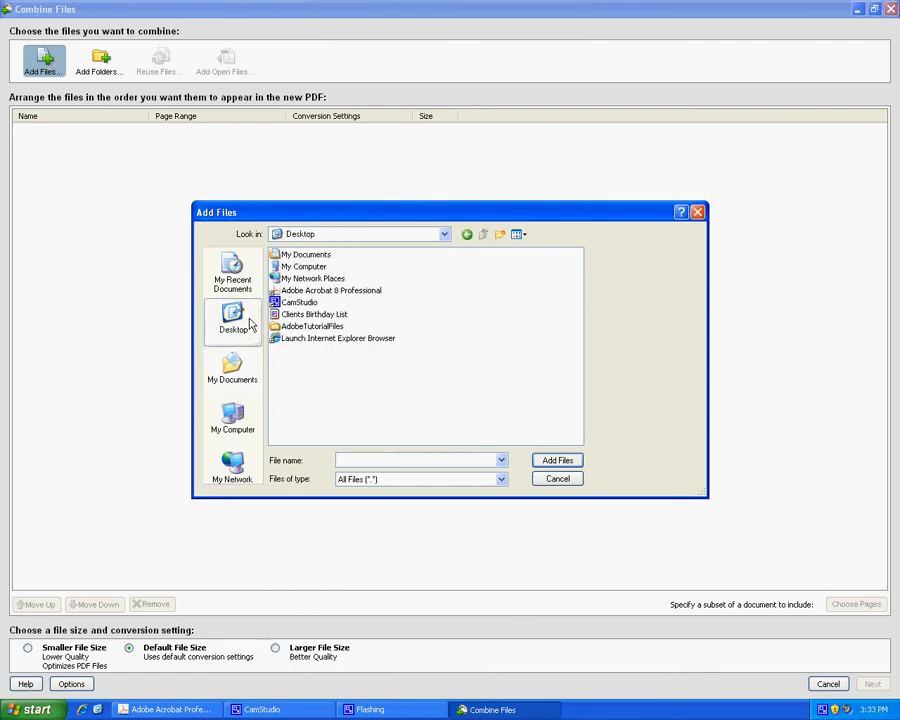
pyautogui.doubleClick(329, 331)
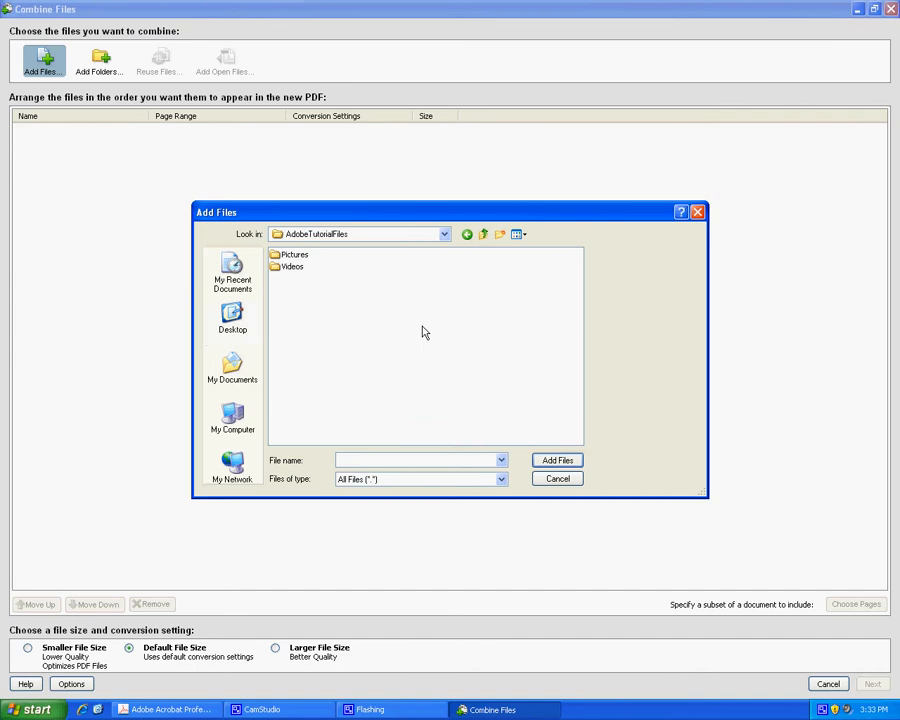
pyautogui.doubleClick(294, 256)
# Step: Add dog-costume, funny_animals_pictures_15 and funny-animals together to the list of files to combine
pyautogui.click(312, 279)
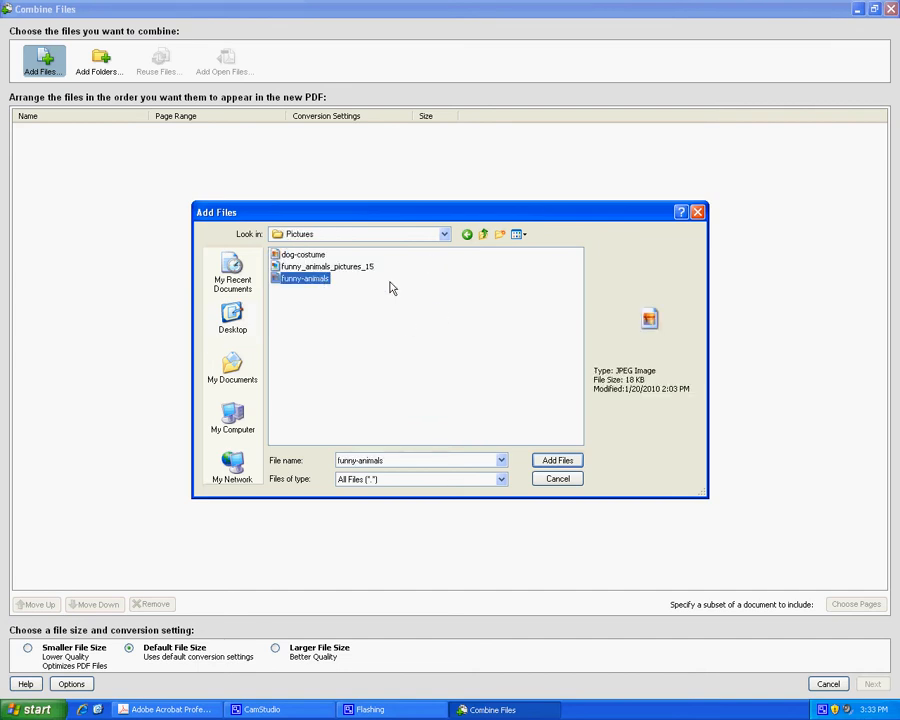
pyautogui.hotkey('ctrl', 'a')
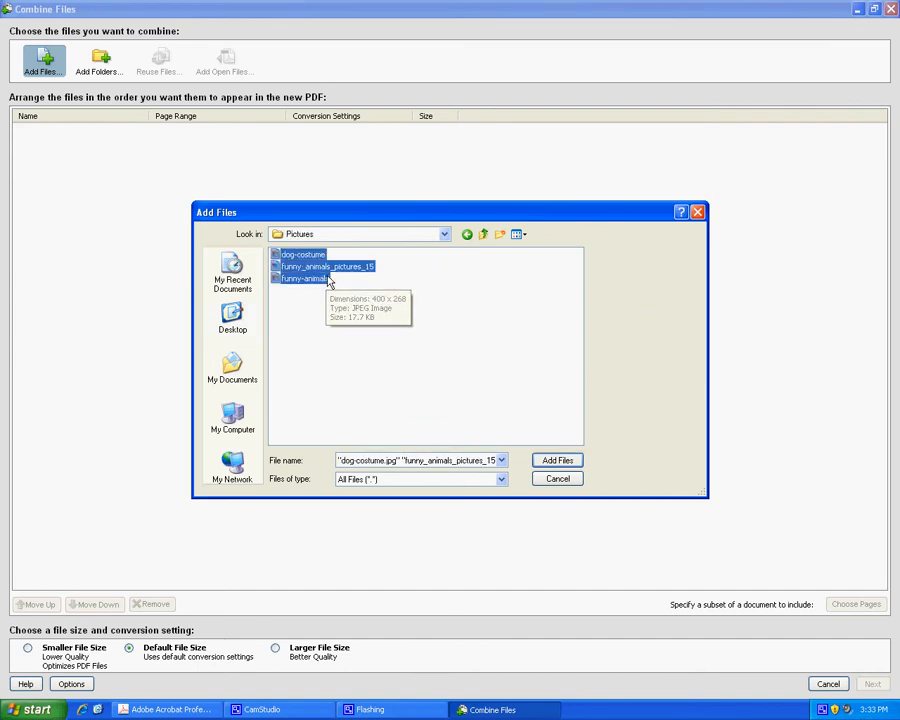
pyautogui.click(325, 287)
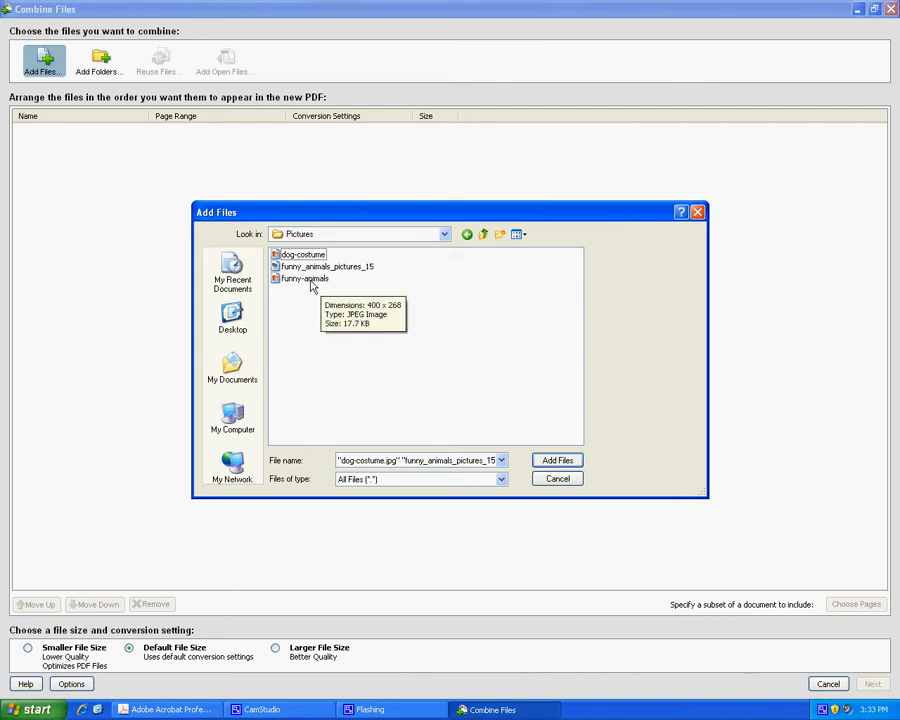
pyautogui.click(302, 255)
pyautogui.click(305, 279)
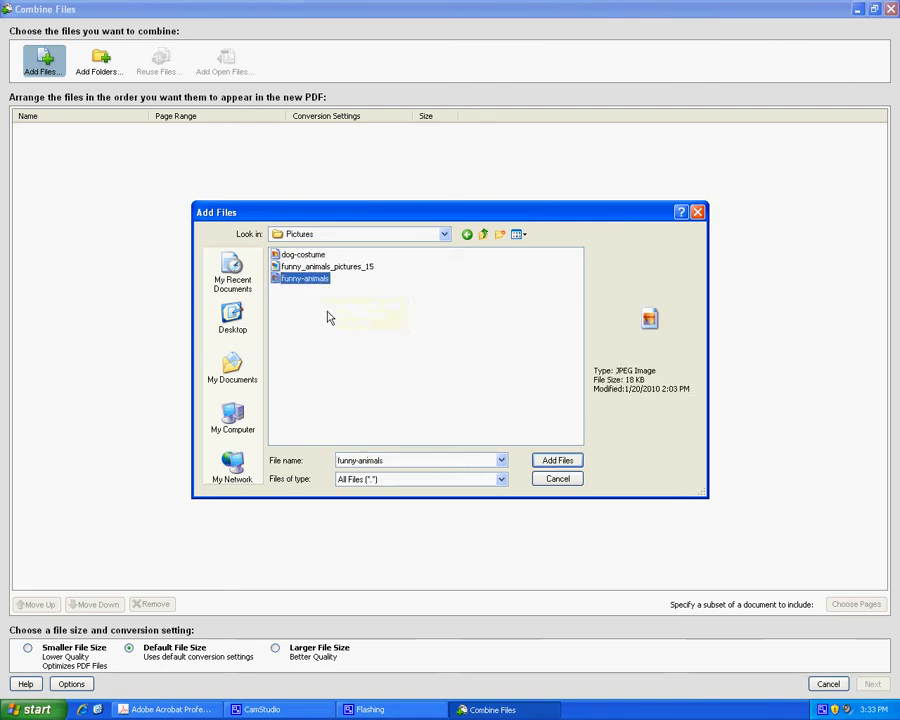
pyautogui.click(316, 256)
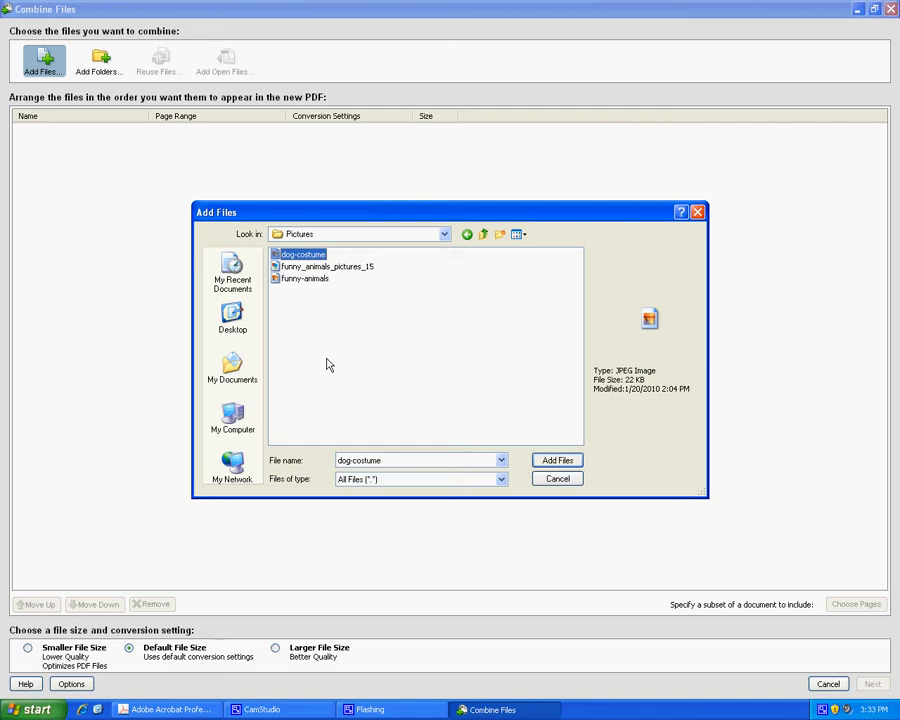
pyautogui.keyDown('ctrl'); pyautogui.click(324, 282); pyautogui.keyUp('ctrl')
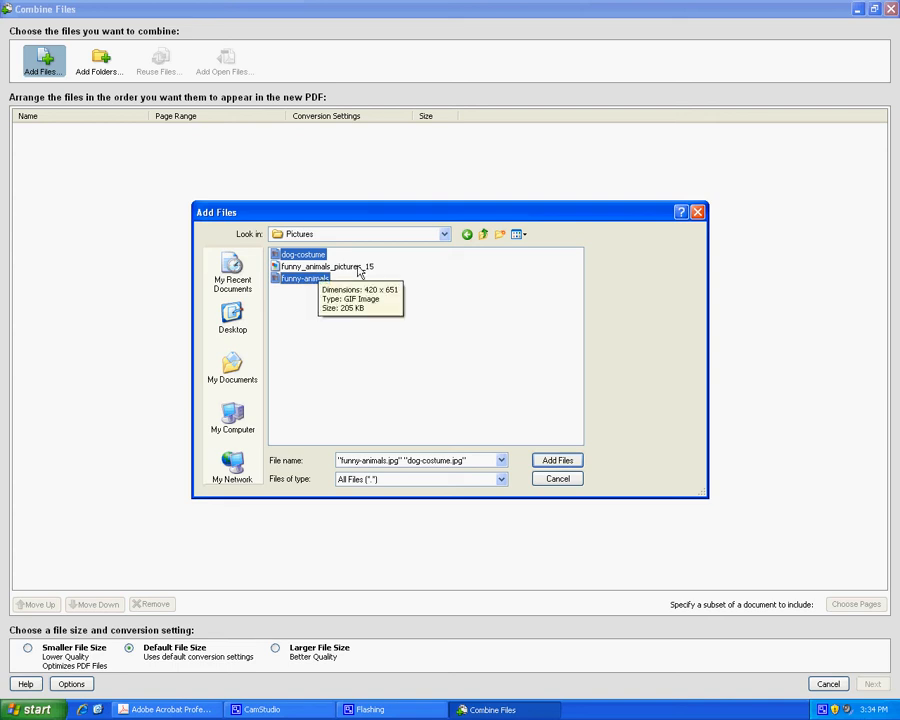
pyautogui.keyDown('ctrl'); pyautogui.click(310, 266); pyautogui.keyUp('ctrl')
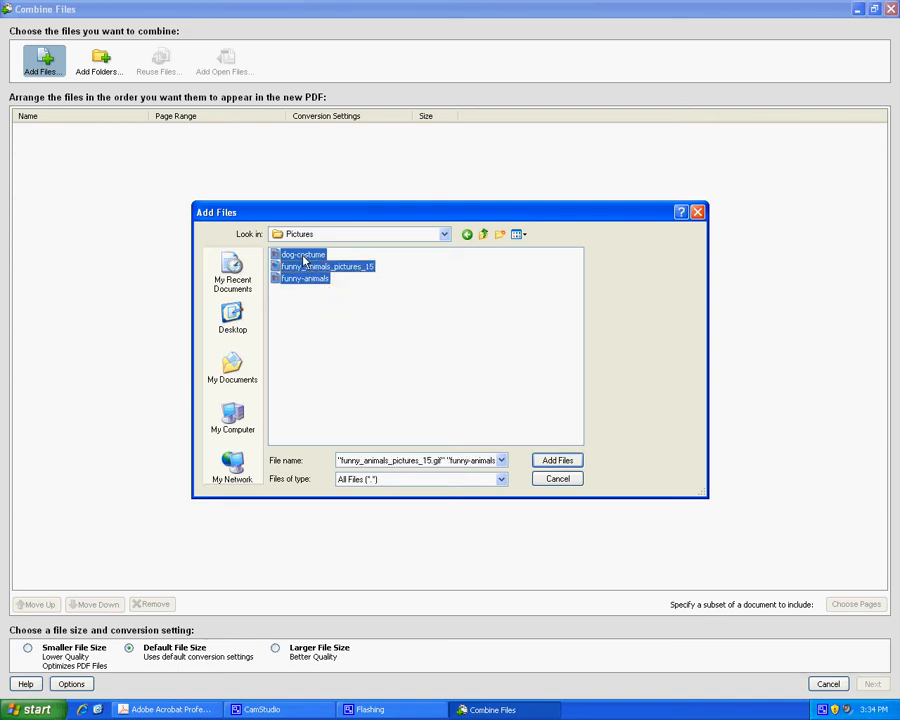
pyautogui.click(557, 460)
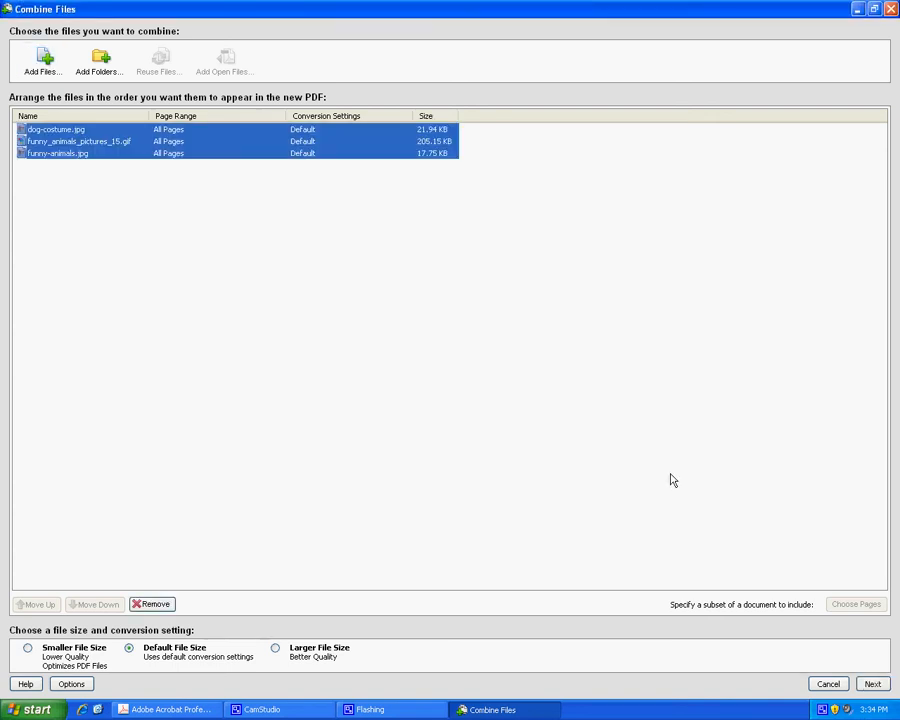
pyautogui.click(95, 176)
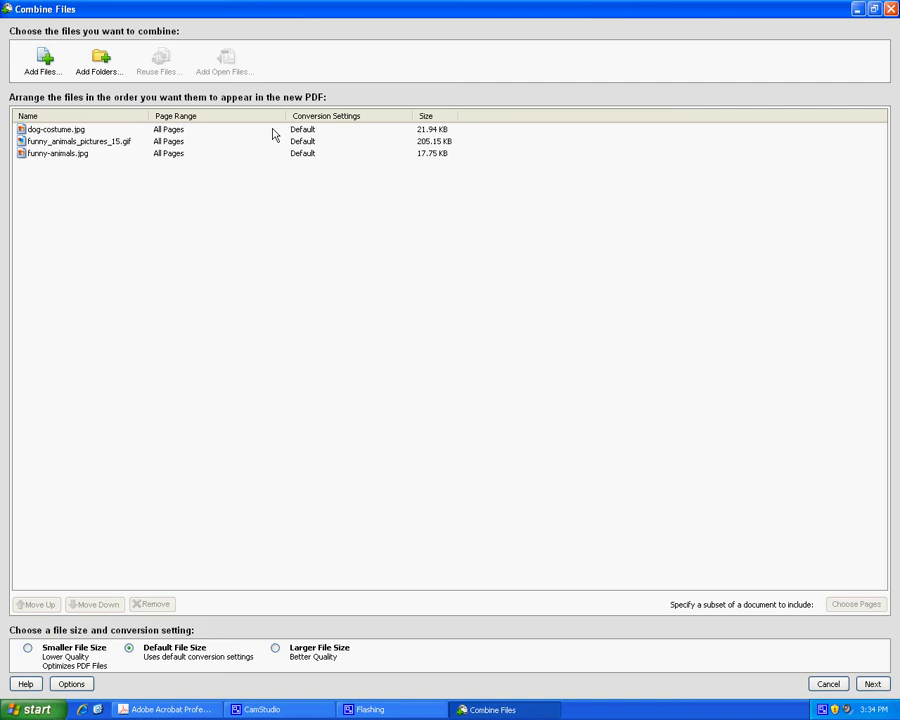
# Step: Reorder the files so funny-animals.jpg comes first and dog-costume.jpg comes last
pyautogui.click(111, 155)
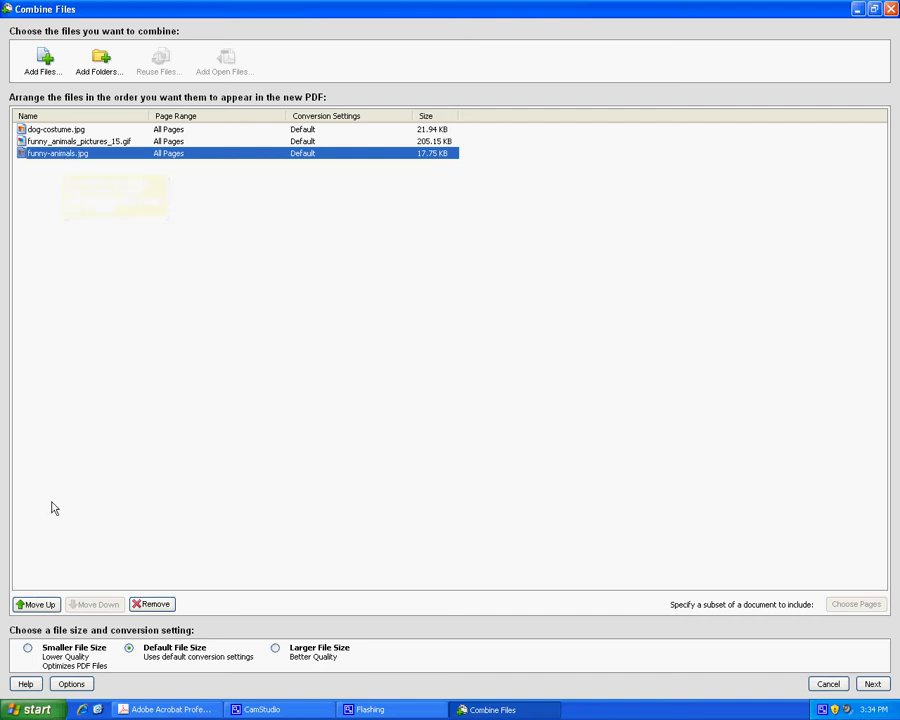
pyautogui.click(36, 605)
pyautogui.click(36, 605)
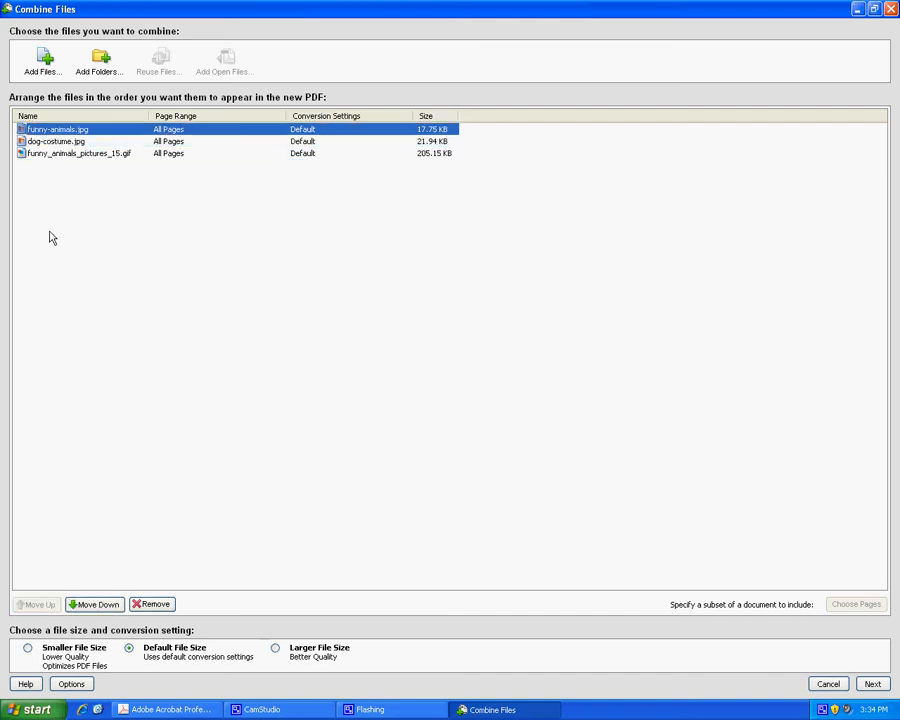
pyautogui.click(40, 141)
pyautogui.click(94, 604)
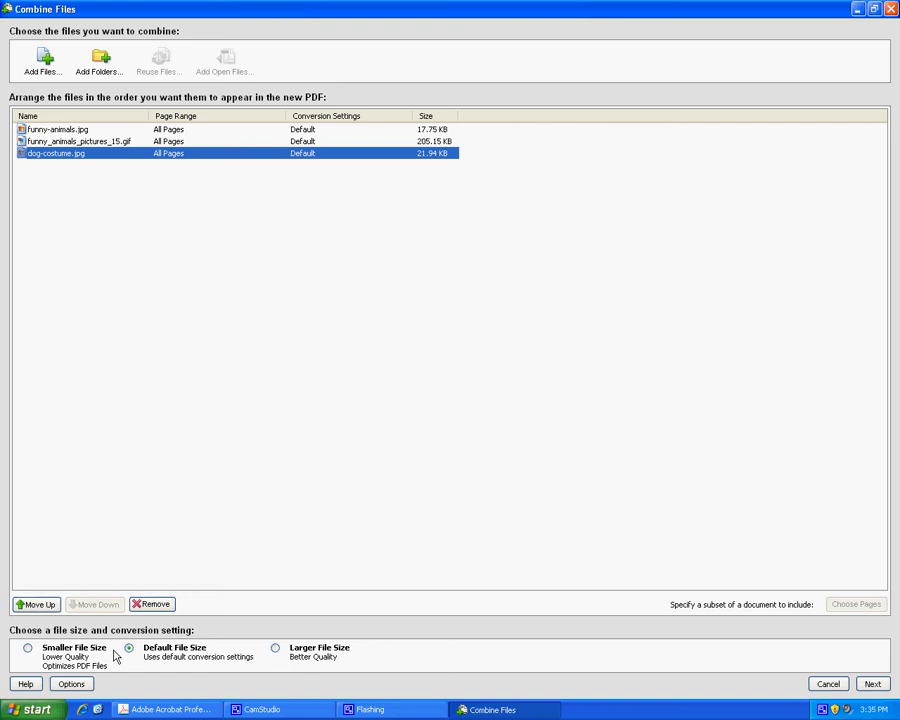
# Step: Try the Smaller and Default file size settings, and settle on Larger File Size for better quality
pyautogui.click(36, 648)
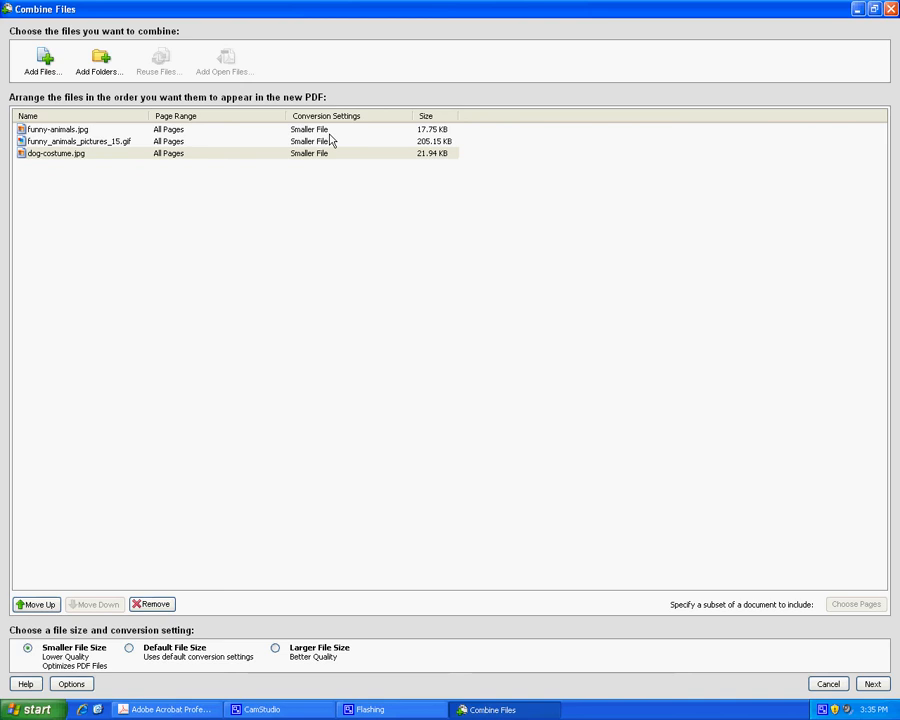
pyautogui.click(130, 649)
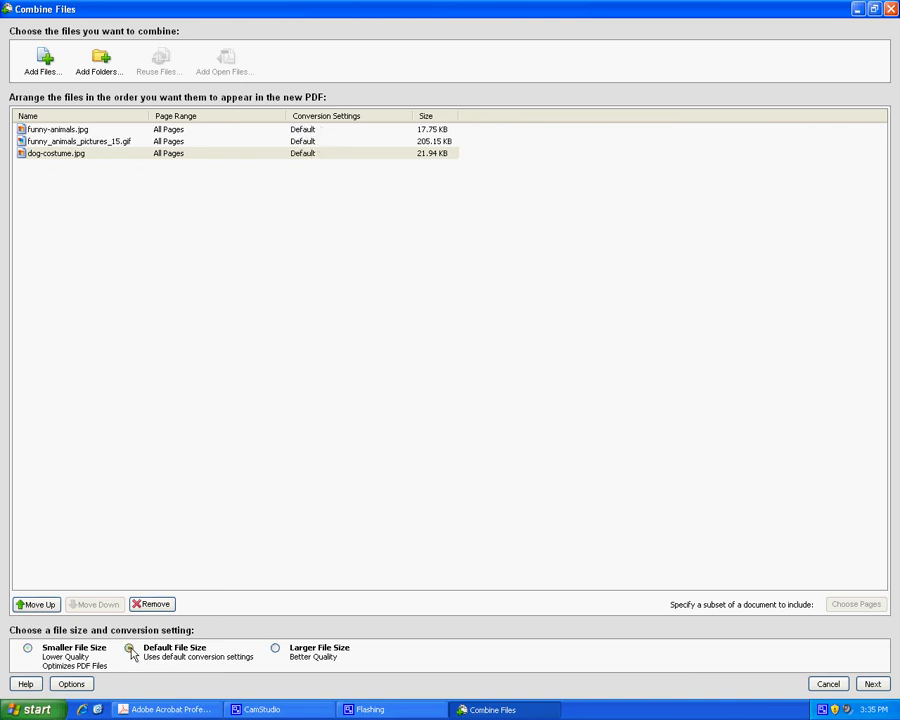
pyautogui.click(276, 649)
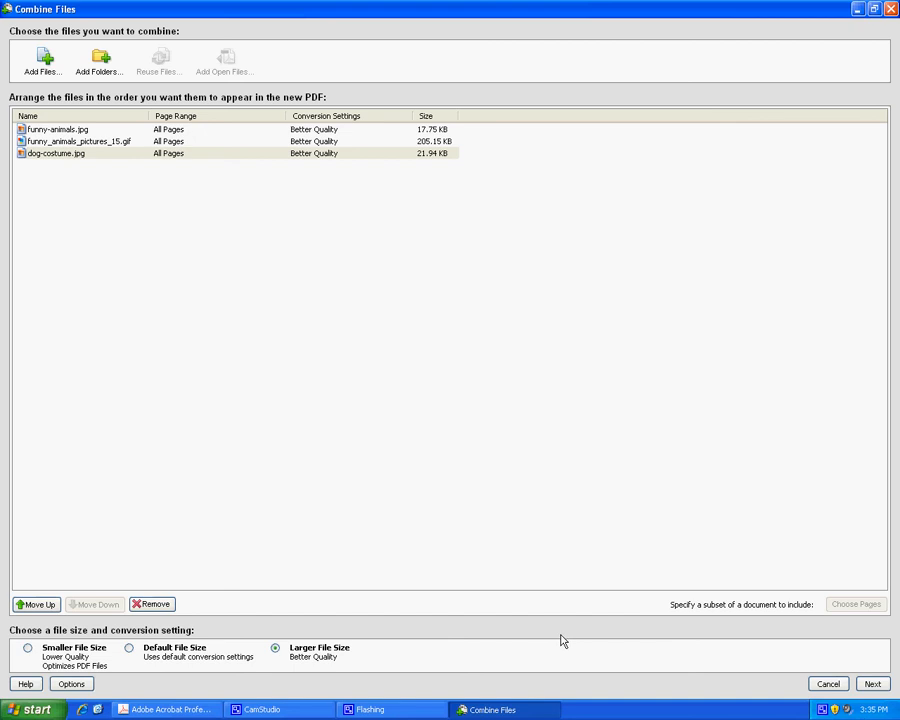
# Step: Merge the files into a single PDF and preview its pages forward and back to the first
pyautogui.click(871, 684)
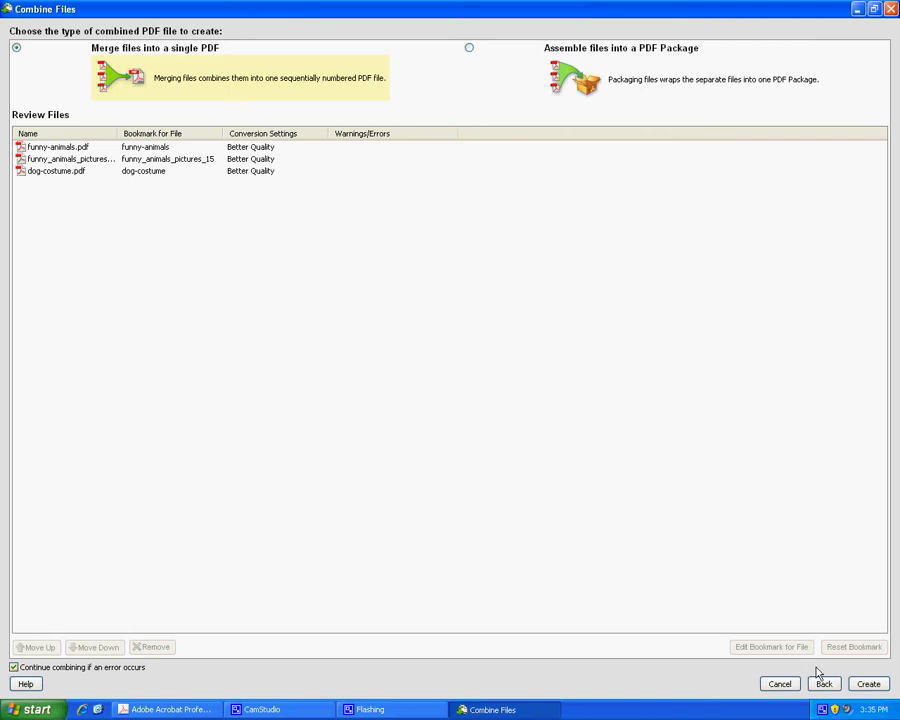
pyautogui.click(869, 685)
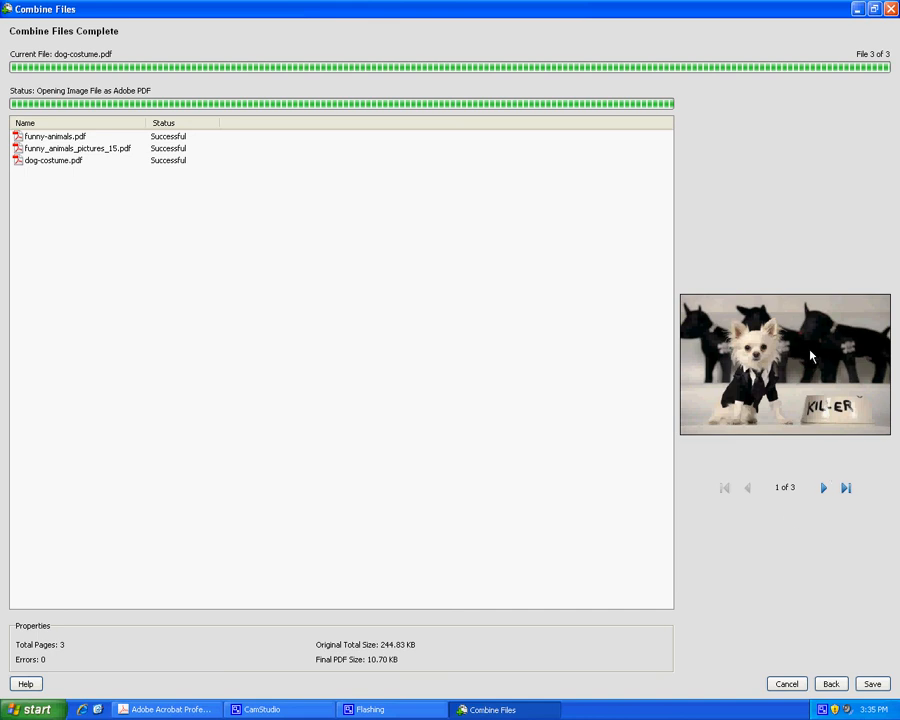
pyautogui.click(823, 489)
pyautogui.click(824, 489)
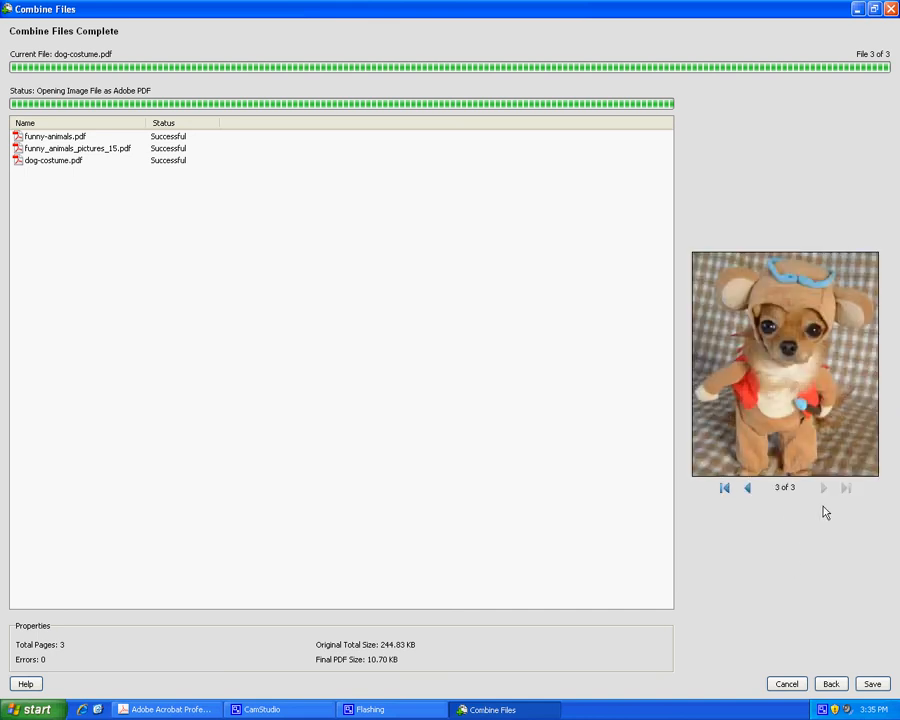
pyautogui.doubleClick(746, 490)
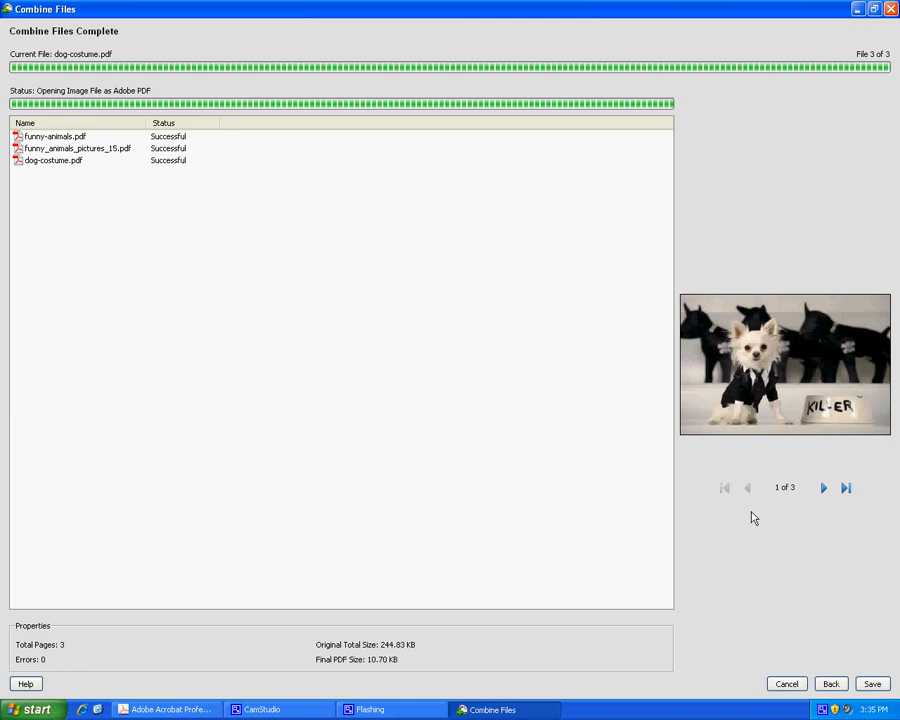
# Step: Save the combined PDF to the Desktop as TestAdobe
pyautogui.click(872, 684)
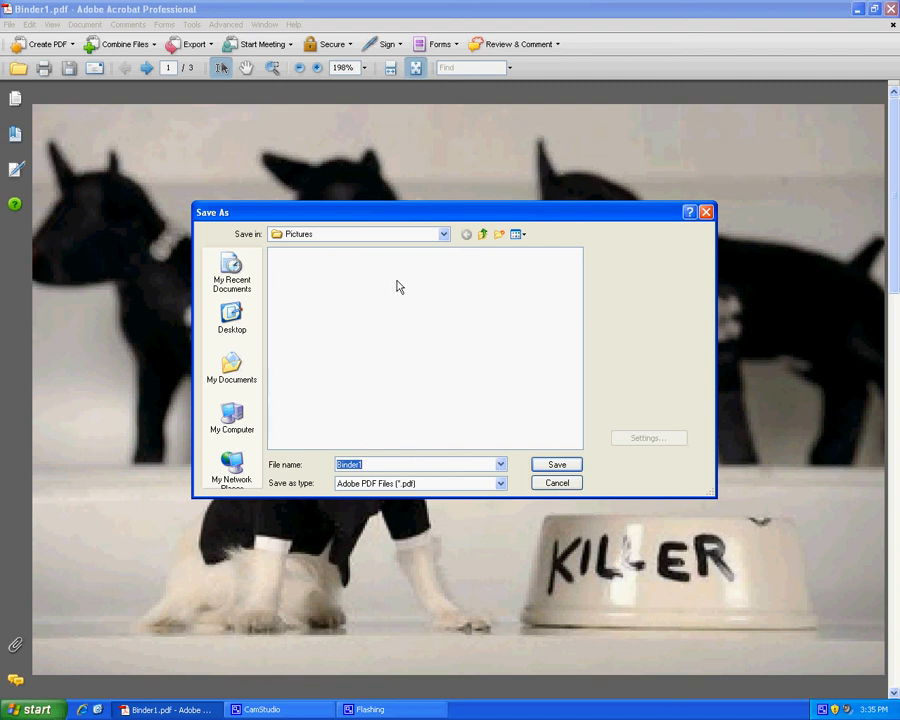
pyautogui.click(240, 322)
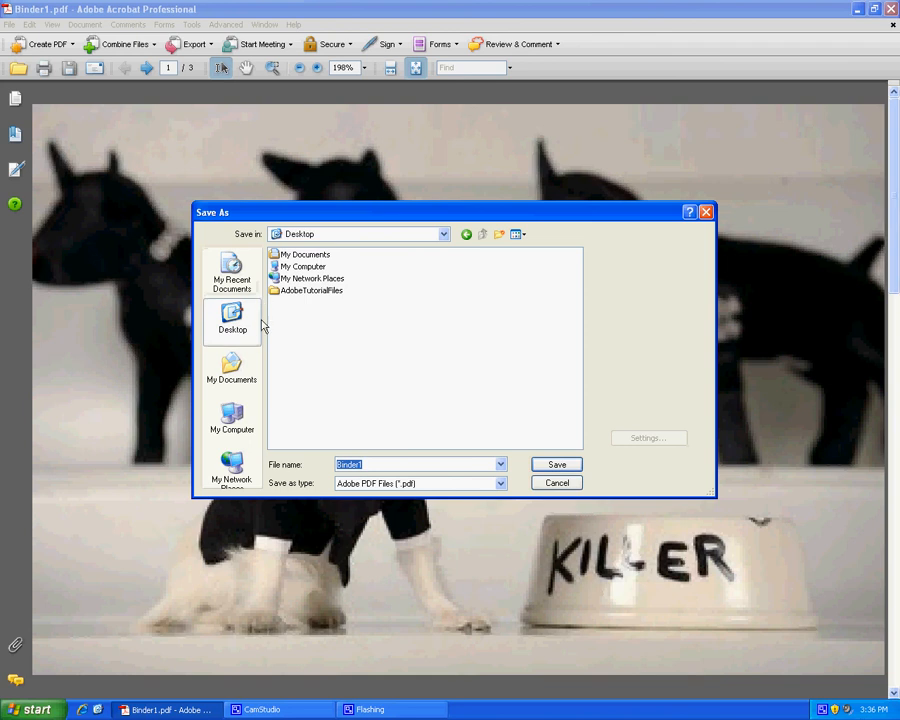
pyautogui.write('TestAdobe')
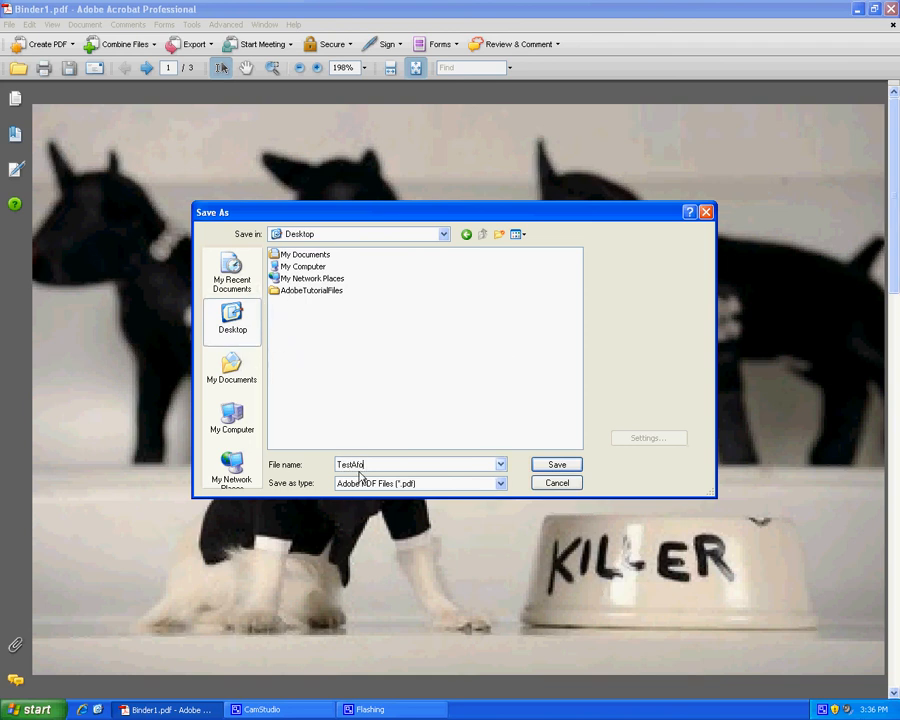
pyautogui.click(550, 465)
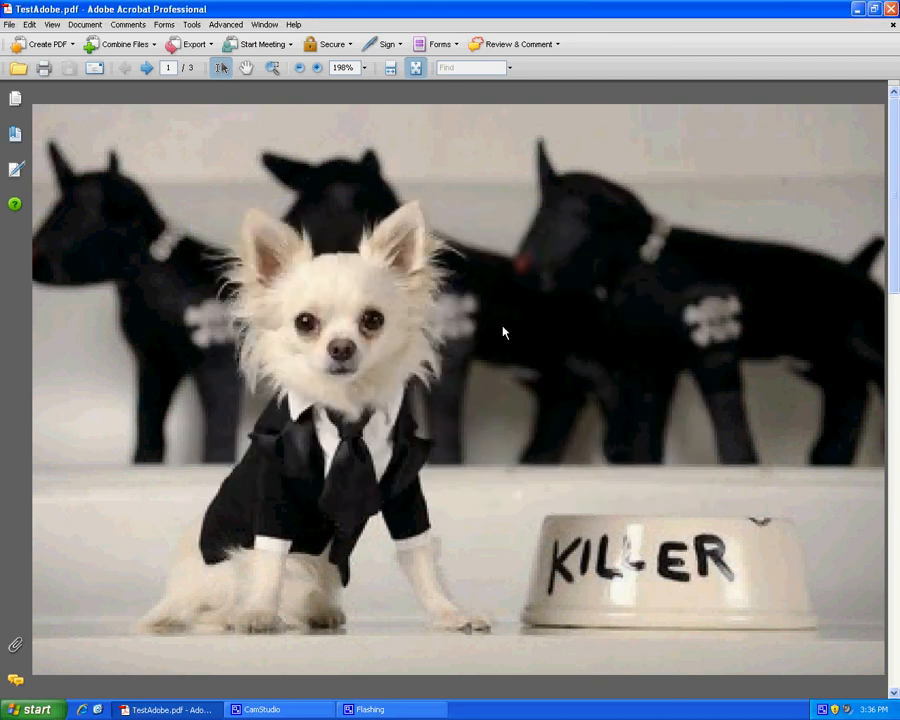
# Step: Look through the saved PDF up to its last page and close the program
pyautogui.click(897, 683)
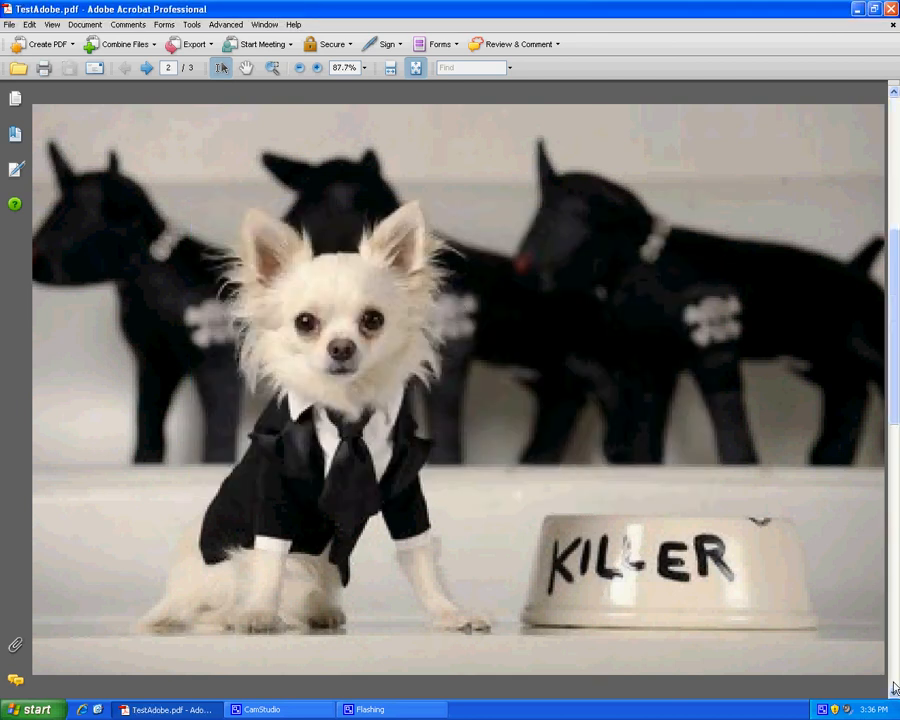
pyautogui.scroll(-1, 875, 667)
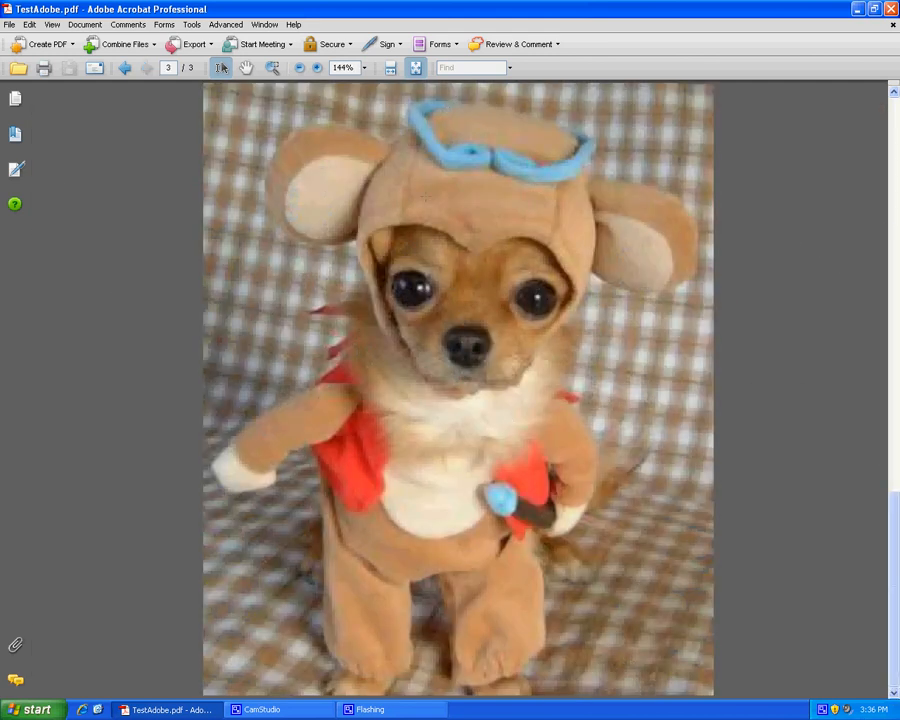
pyautogui.click(891, 9)
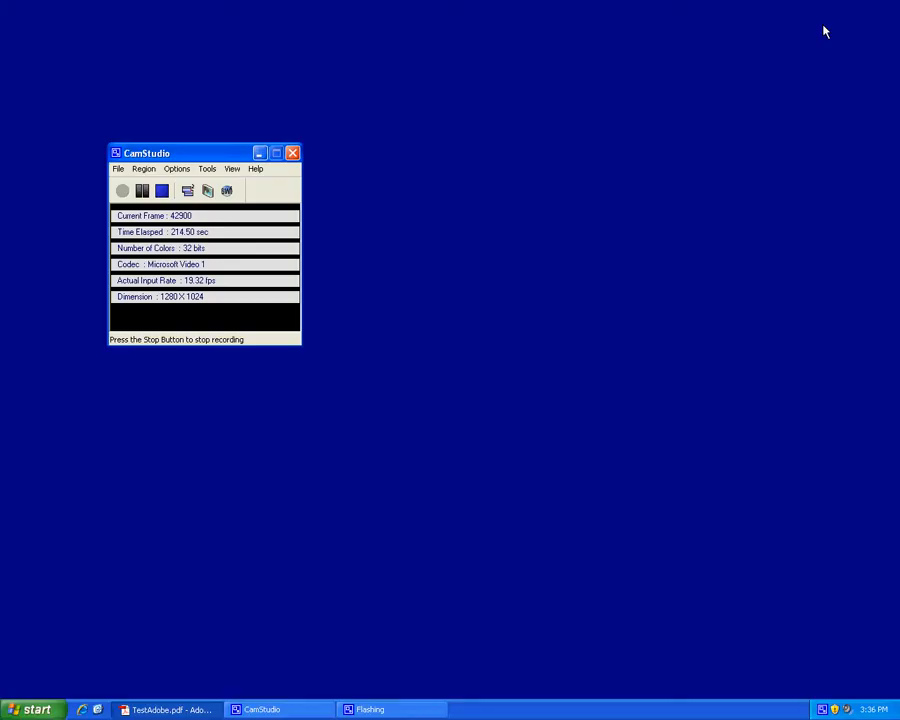
# Step: Minimize the CamStudio window, reopen TestAdobe from the desktop to check its pages, and close it
pyautogui.moveTo(225, 152); pyautogui.dragTo(535, 98)
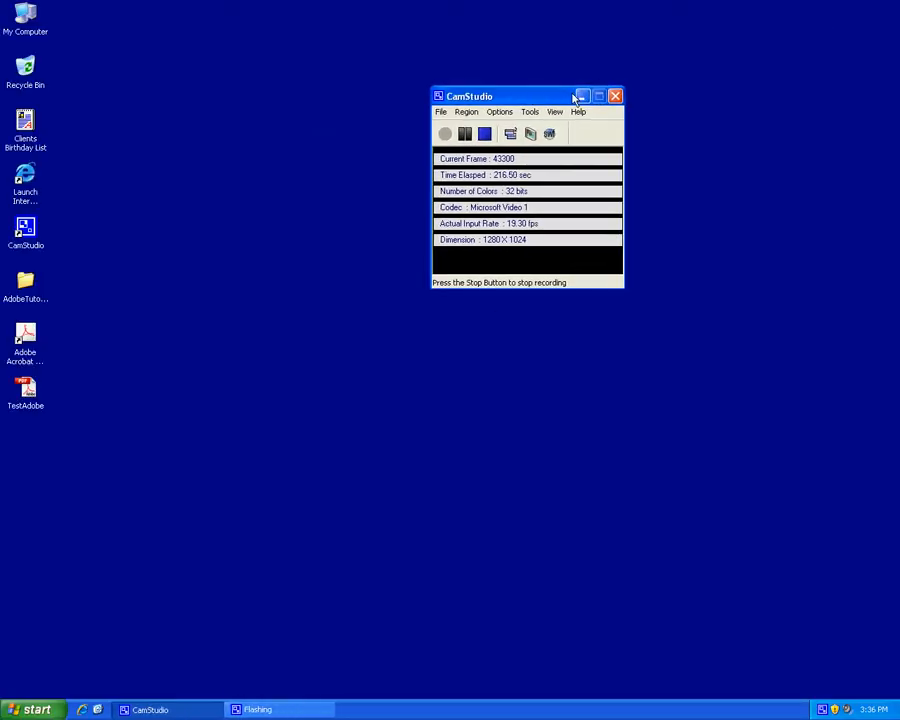
pyautogui.click(583, 96)
pyautogui.click(32, 398)
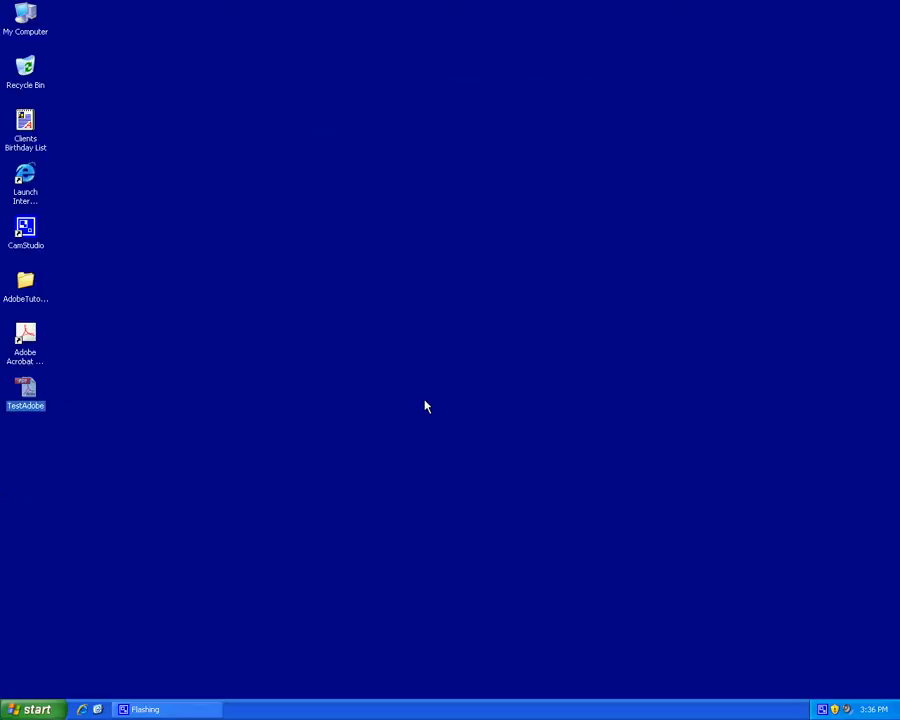
pyautogui.press('Return')
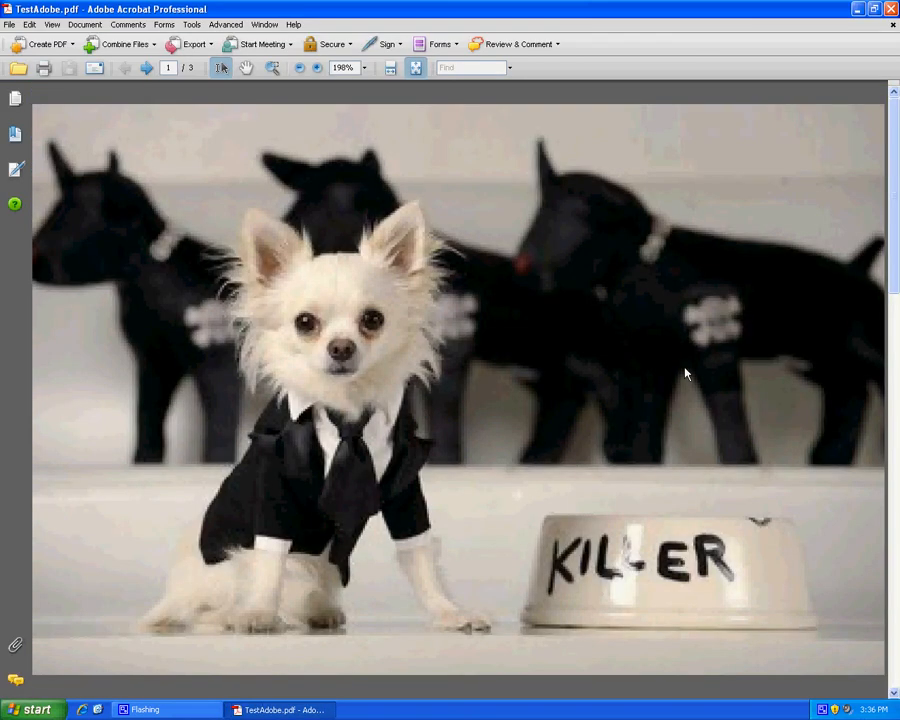
pyautogui.click(894, 667)
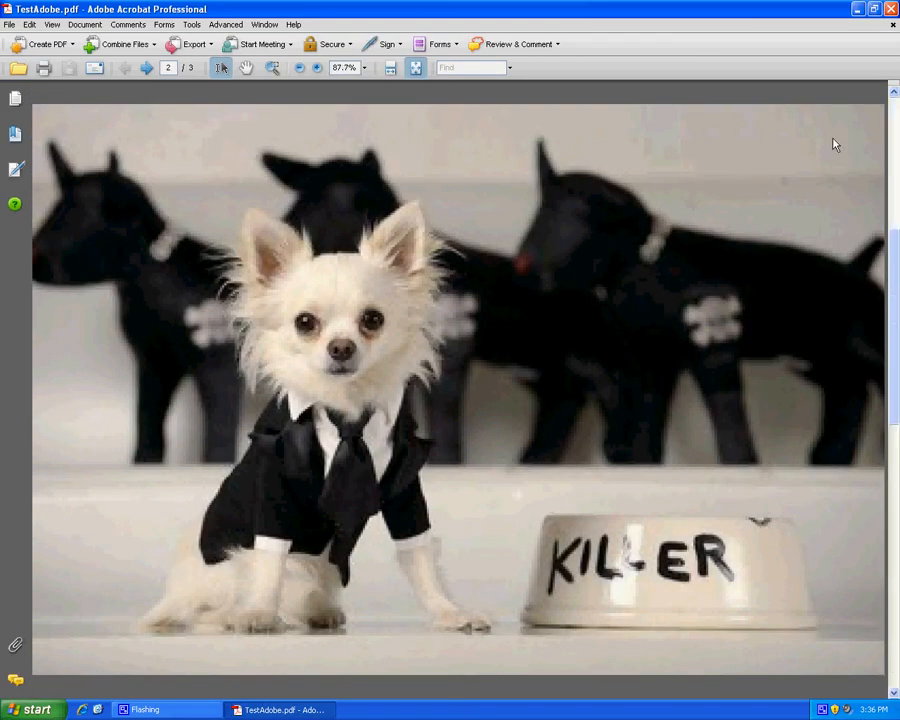
pyautogui.scroll(-3, 835, 145)
pyautogui.click(890, 9)
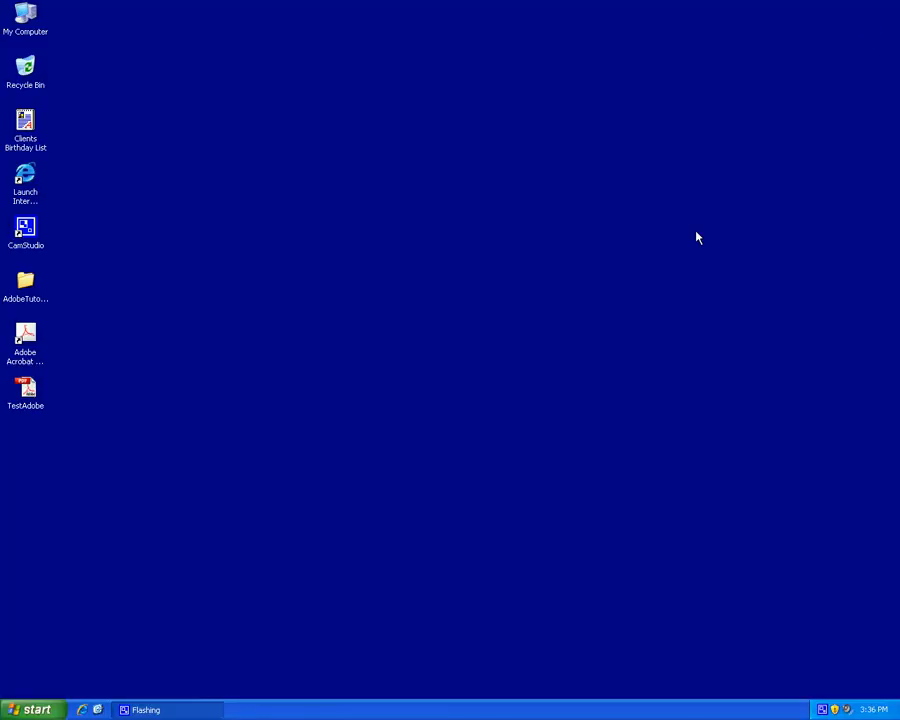